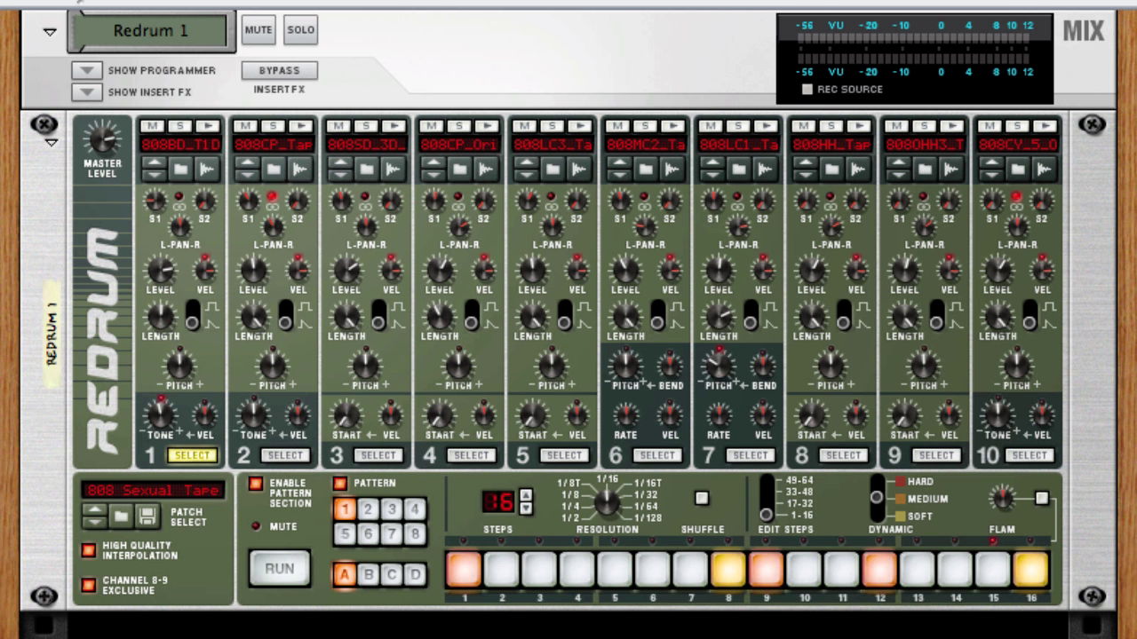
- Play the Redrum pattern with Pattern Shuffle on, then stop playback
{"action": "left_click", "coordinate": [286, 573]}
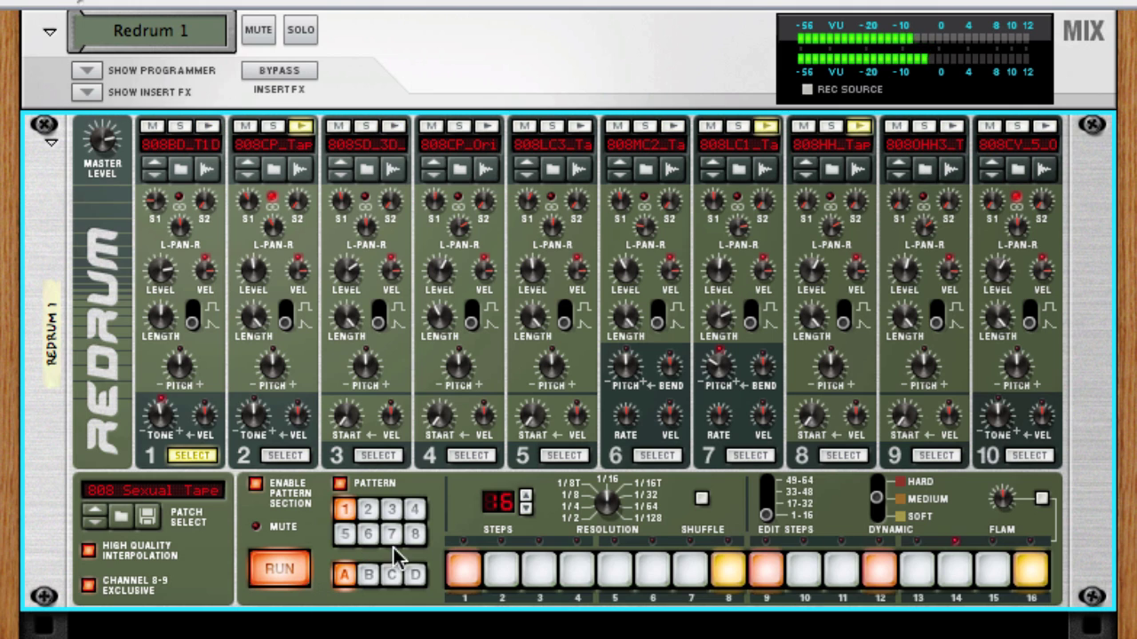
{"action": "left_click", "coordinate": [701, 500]}
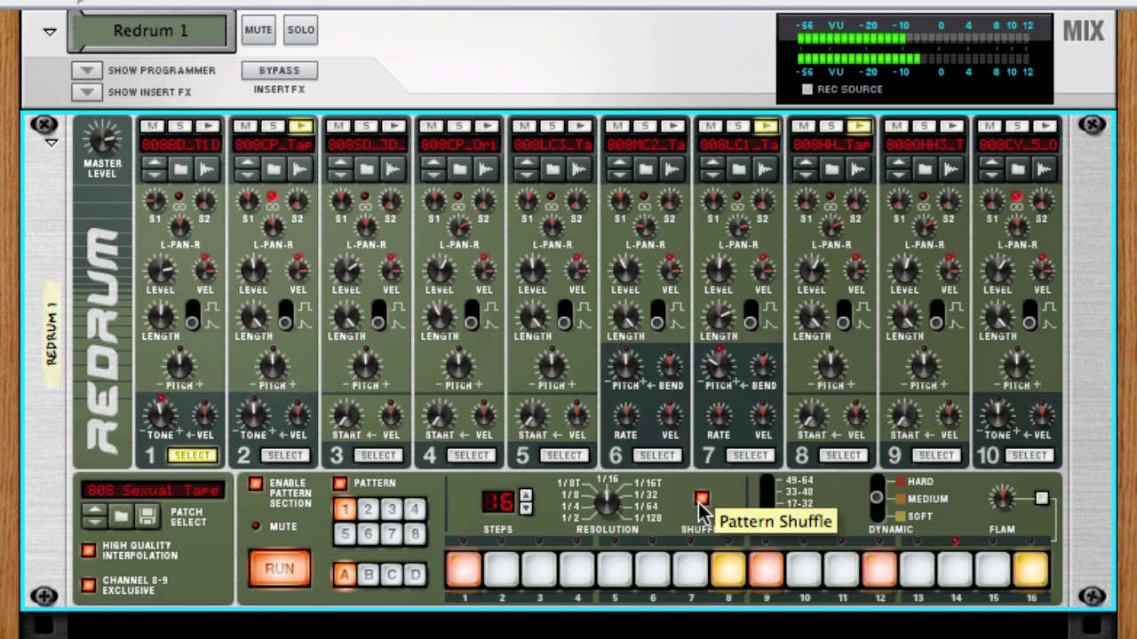
{"action": "key", "text": "space"}
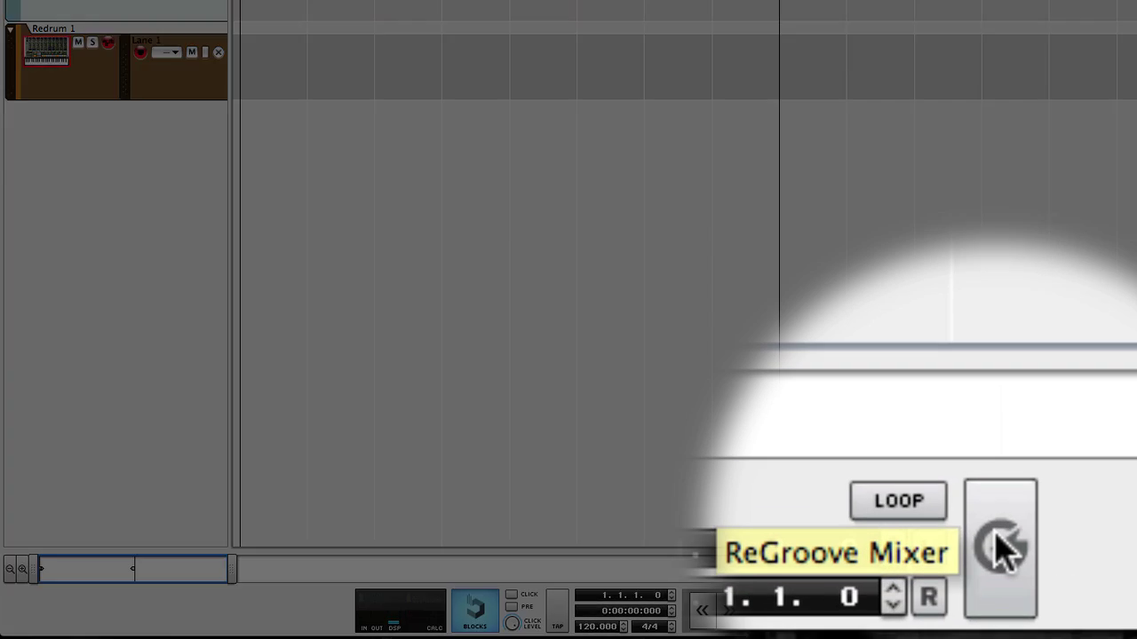
- Show the ReGroove Mixer and turn its Global Shuffle up from 62% to 68%
{"action": "left_click", "coordinate": [996, 608]}
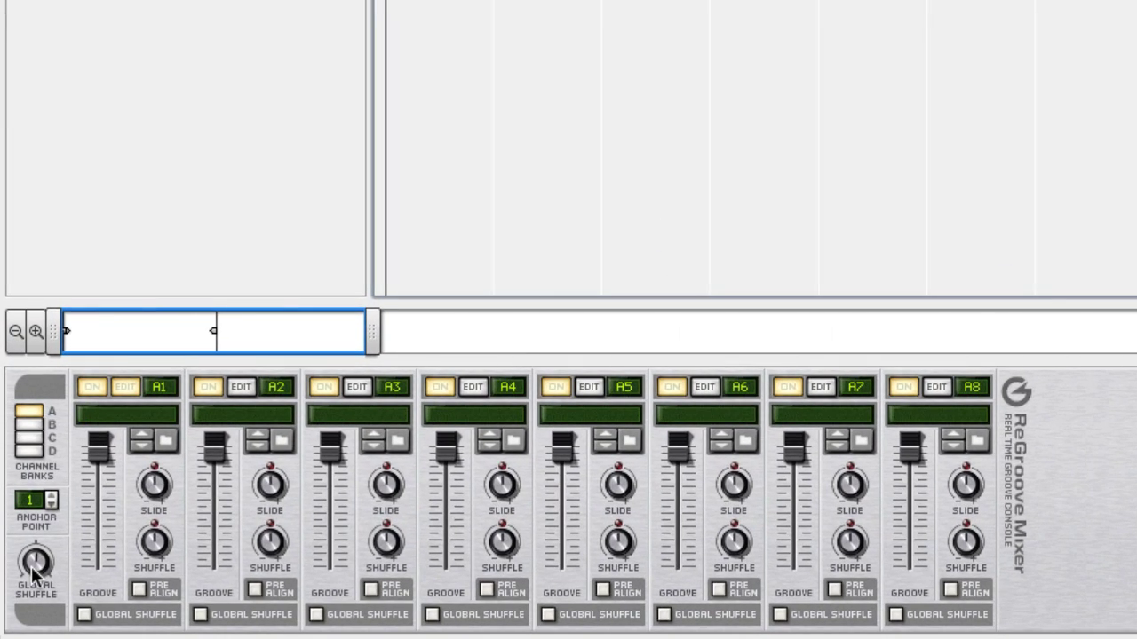
{"action": "mouse_move", "coordinate": [32, 573]}
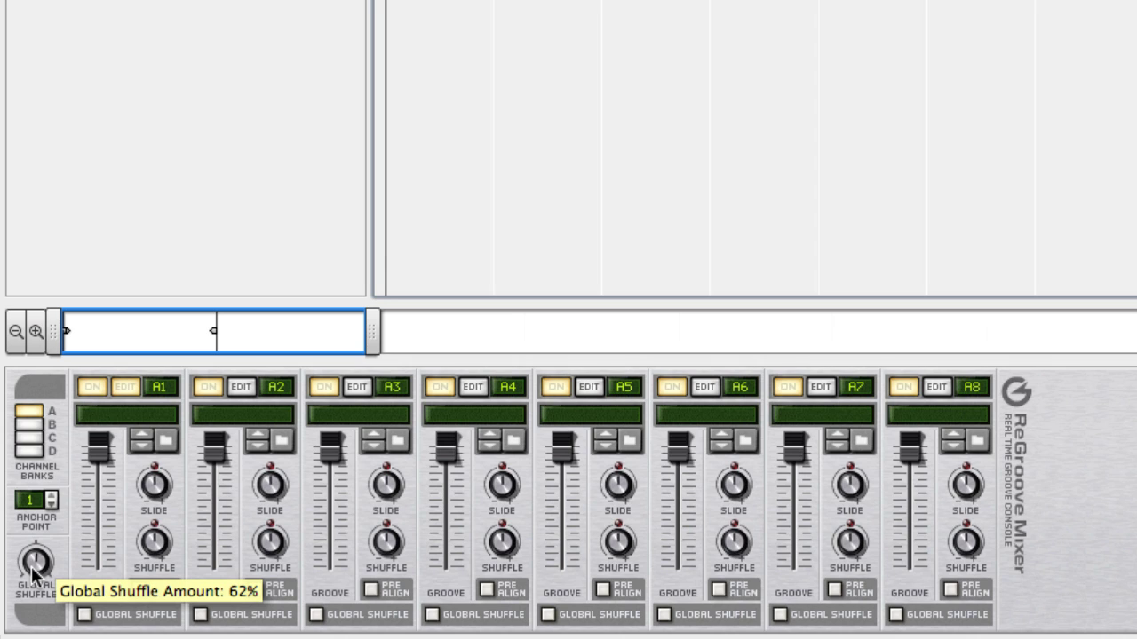
{"action": "mouse_move", "coordinate": [32, 573]}
{"action": "left_mouse_down"}
{"action": "mouse_move", "coordinate": [31, 550]}
{"action": "mouse_move", "coordinate": [40, 625]}
{"action": "mouse_move", "coordinate": [34, 569]}
{"action": "left_mouse_up"}
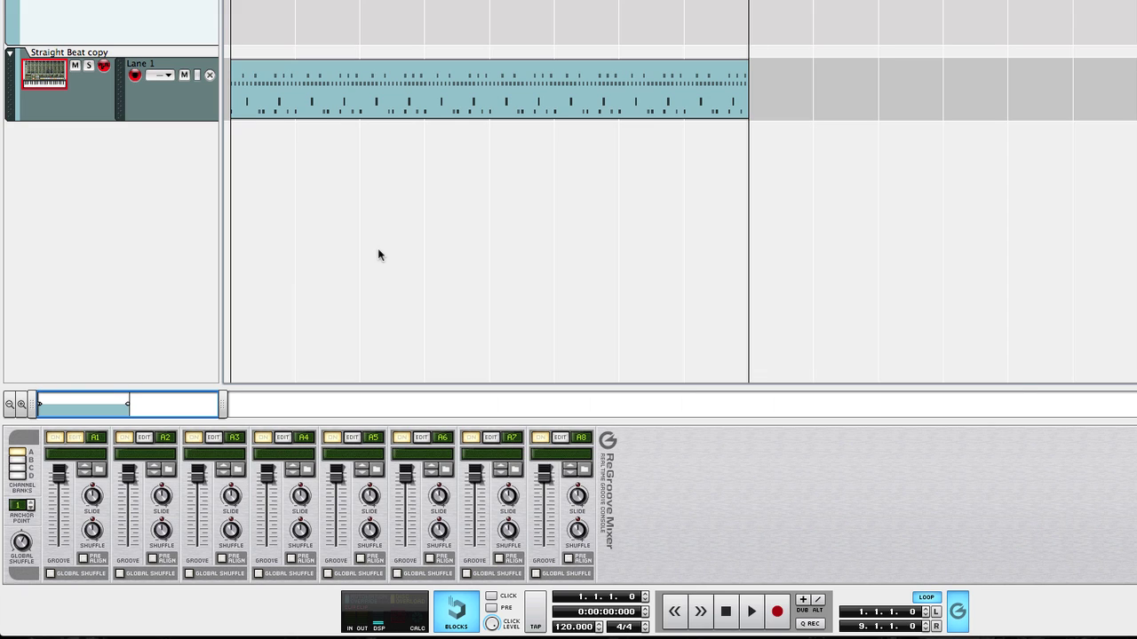
- Start playback and assign the Straight Beat copy lane to groove channel A > 1
{"action": "key", "text": "space"}
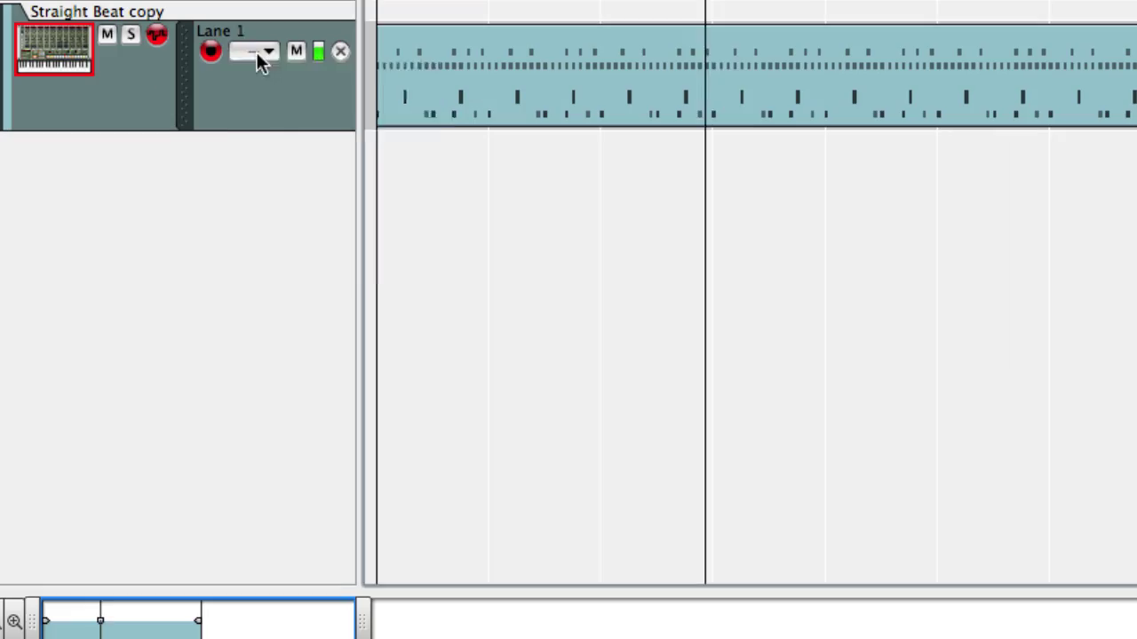
{"action": "left_click", "coordinate": [162, 76]}
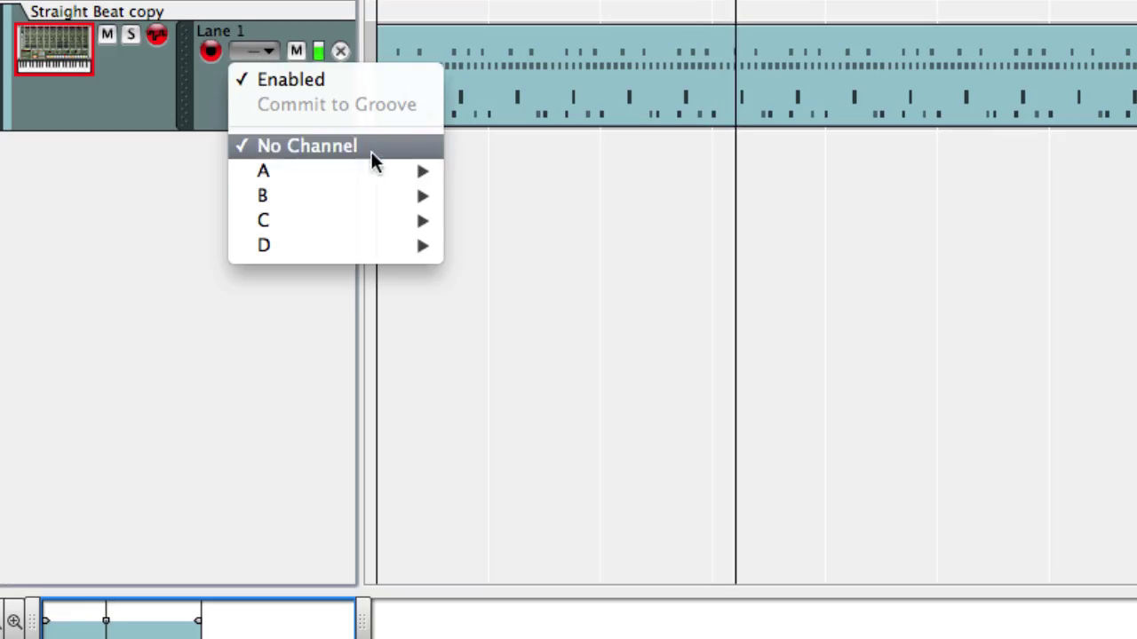
{"action": "mouse_move", "coordinate": [262, 144]}
{"action": "left_click", "coordinate": [477, 173]}
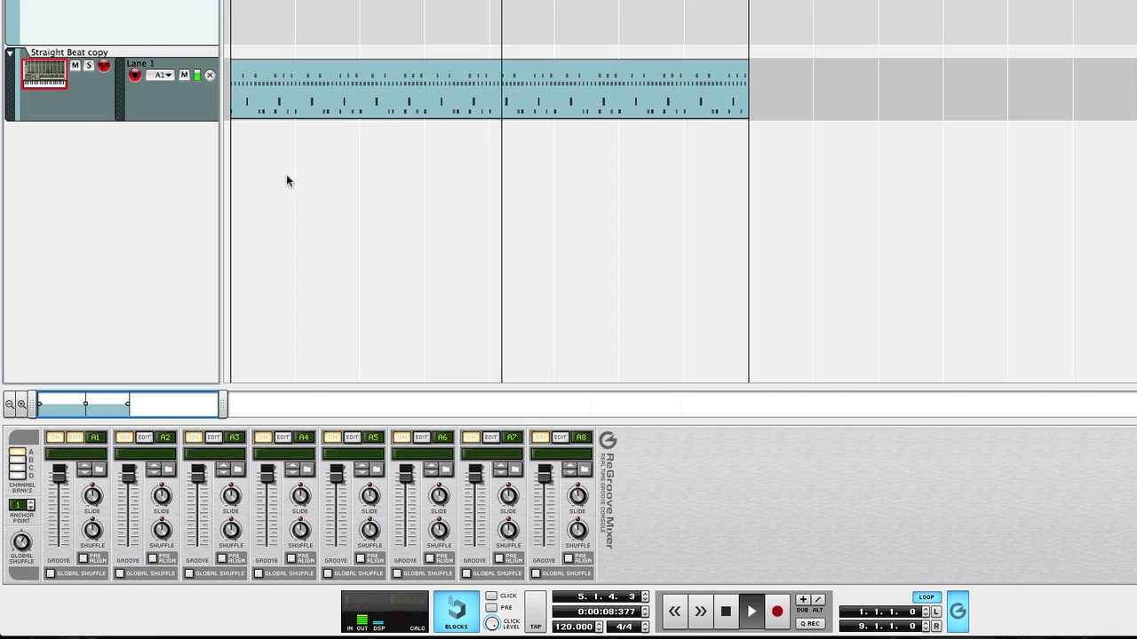
- Audition the 61% Shuffle and Drummer/Hiphop Crack groove patches on channel A1
{"action": "left_click", "coordinate": [98, 470]}
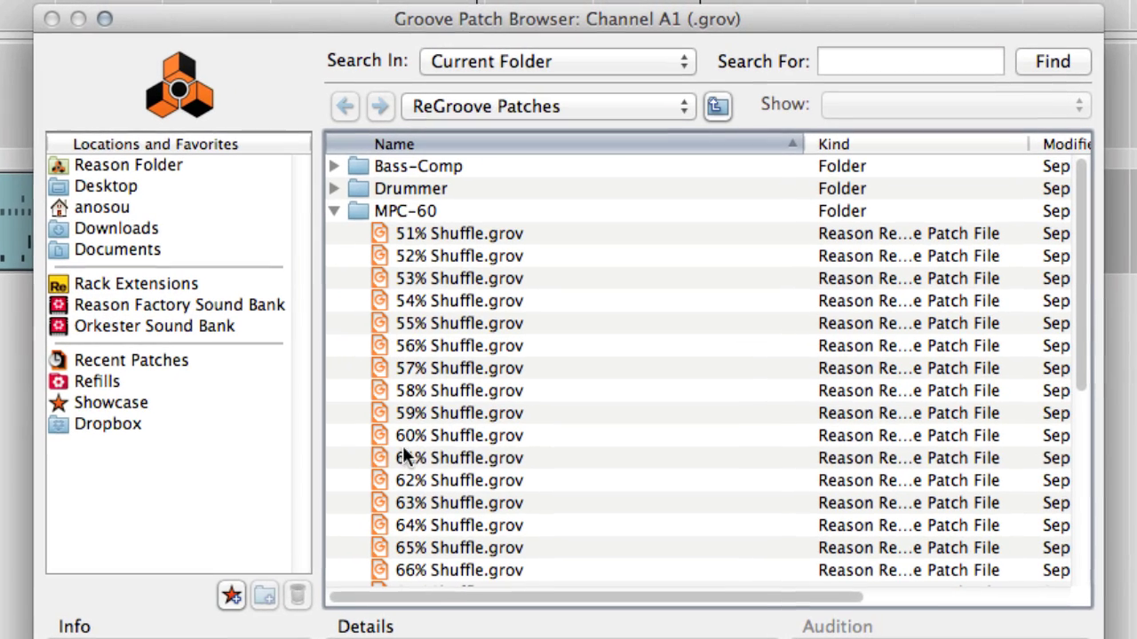
{"action": "left_click", "coordinate": [413, 437]}
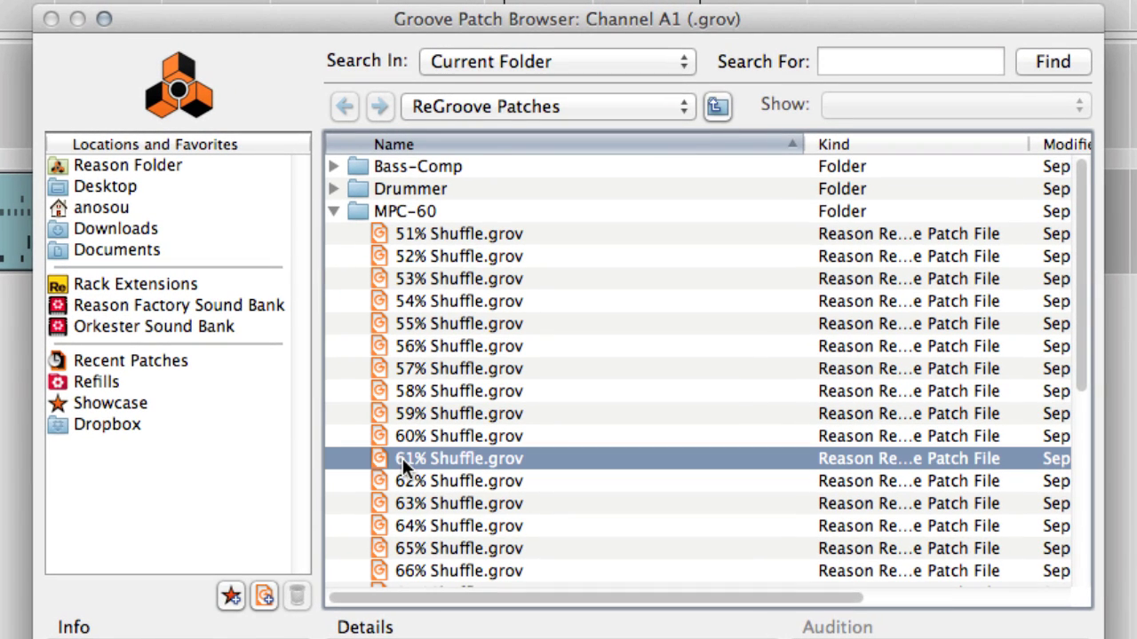
{"action": "left_click", "coordinate": [333, 189]}
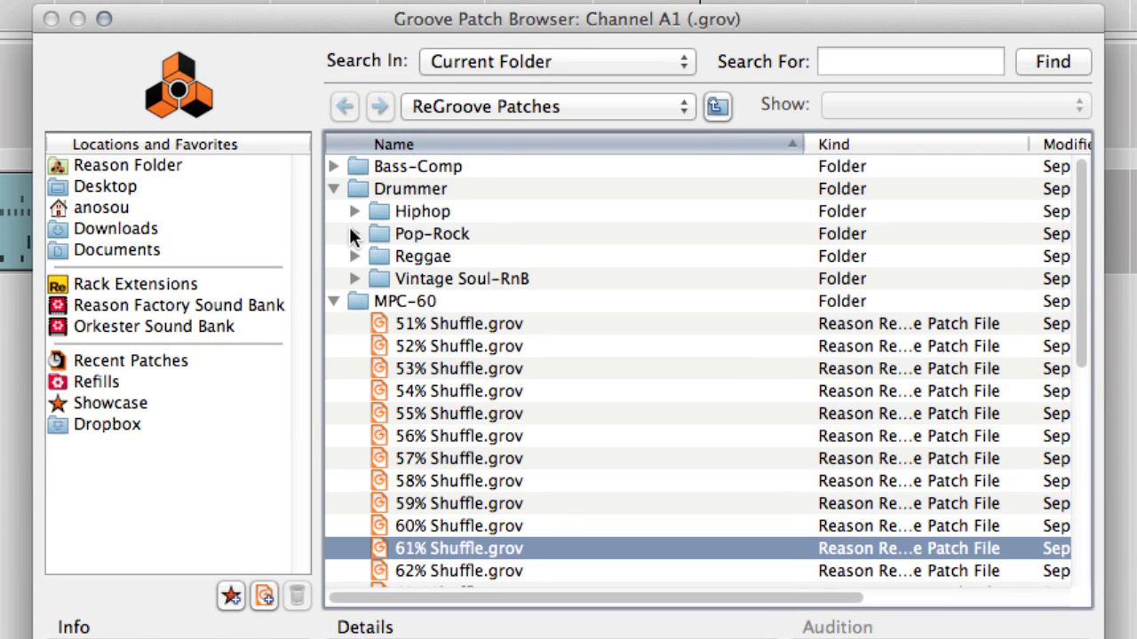
{"action": "left_click", "coordinate": [354, 211]}
{"action": "left_click", "coordinate": [420, 256]}
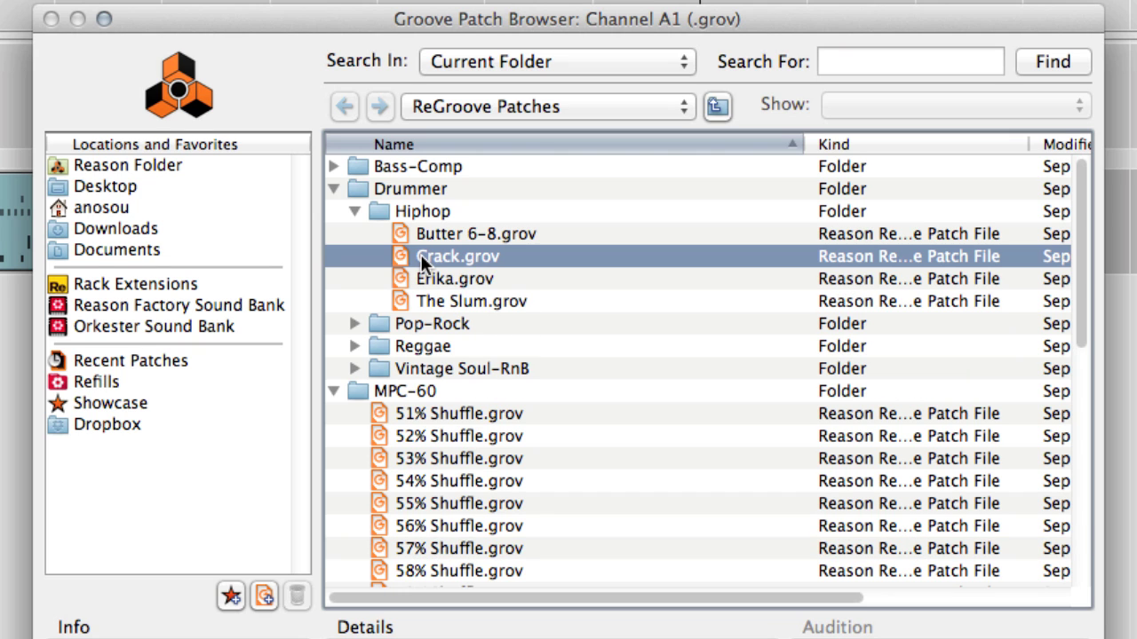
- Try Reggae Lively and Vintage Soul-RnB Alkaholics, then load Loaded MPC 66%-120BPM.grov
{"action": "left_click", "coordinate": [354, 346]}
{"action": "left_click", "coordinate": [417, 389]}
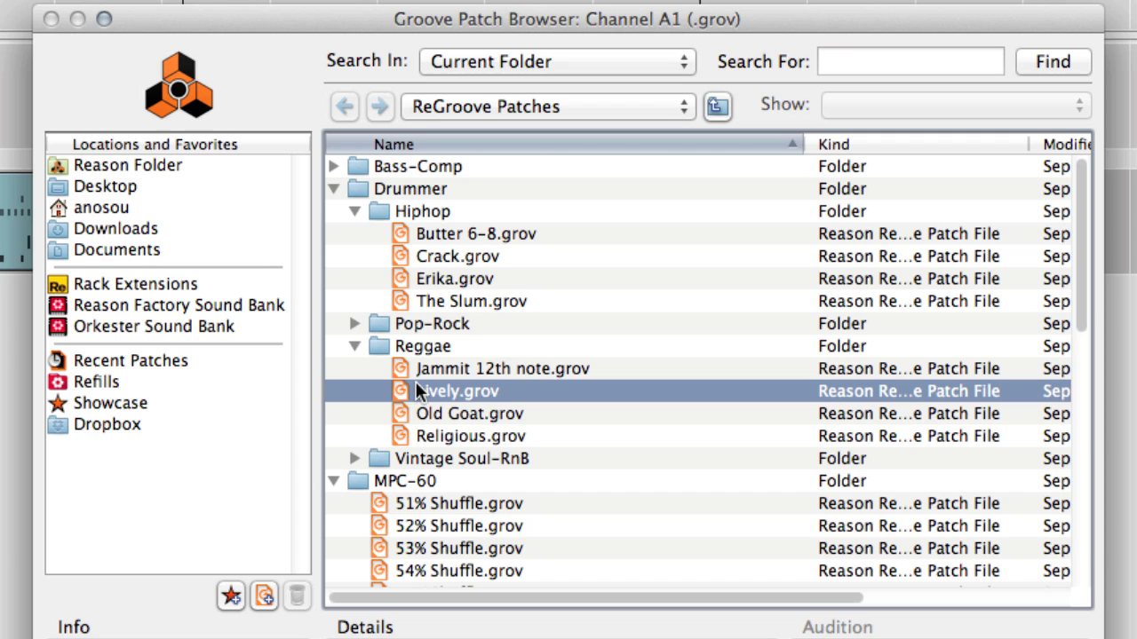
{"action": "left_click", "coordinate": [354, 459]}
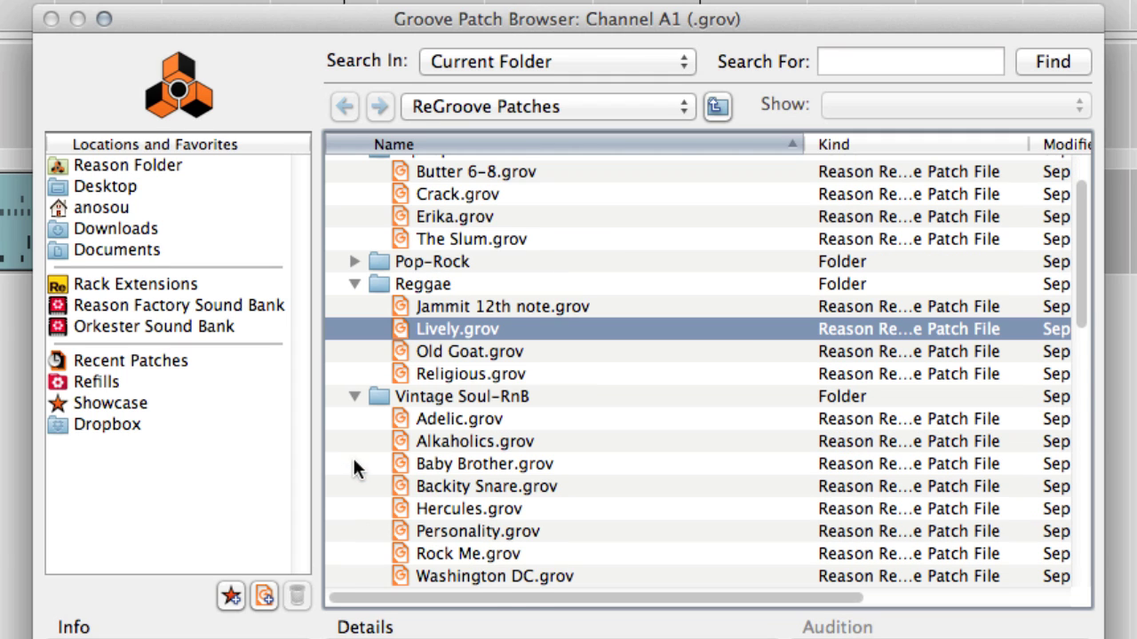
{"action": "left_click", "coordinate": [441, 443]}
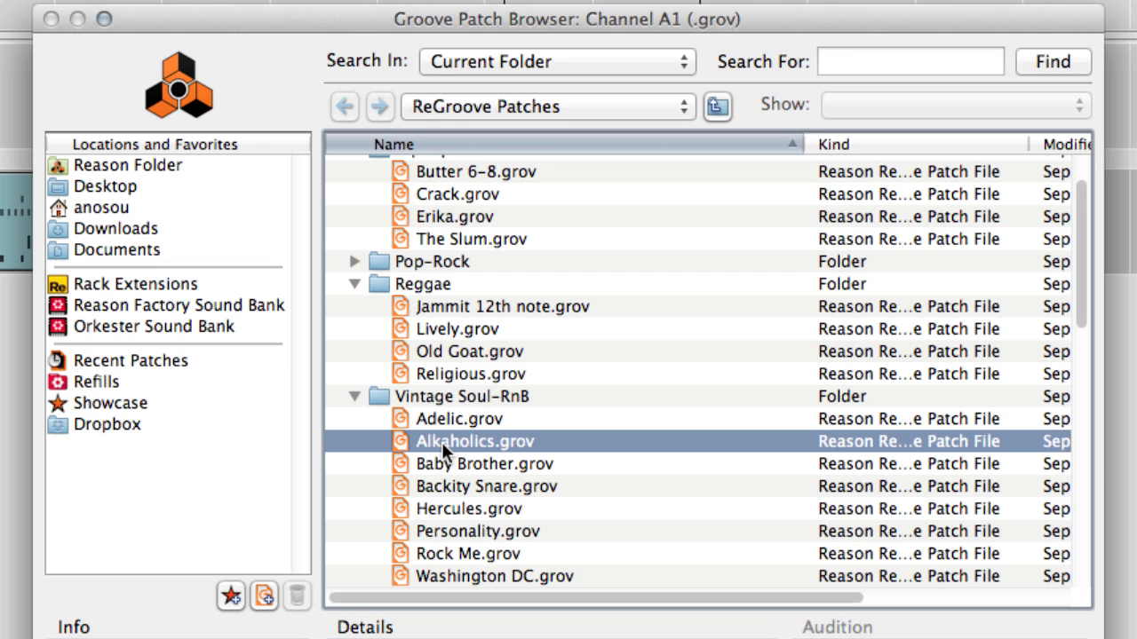
{"action": "scroll", "coordinate": [441, 442], "scroll_direction": "down", "scroll_amount": 15}
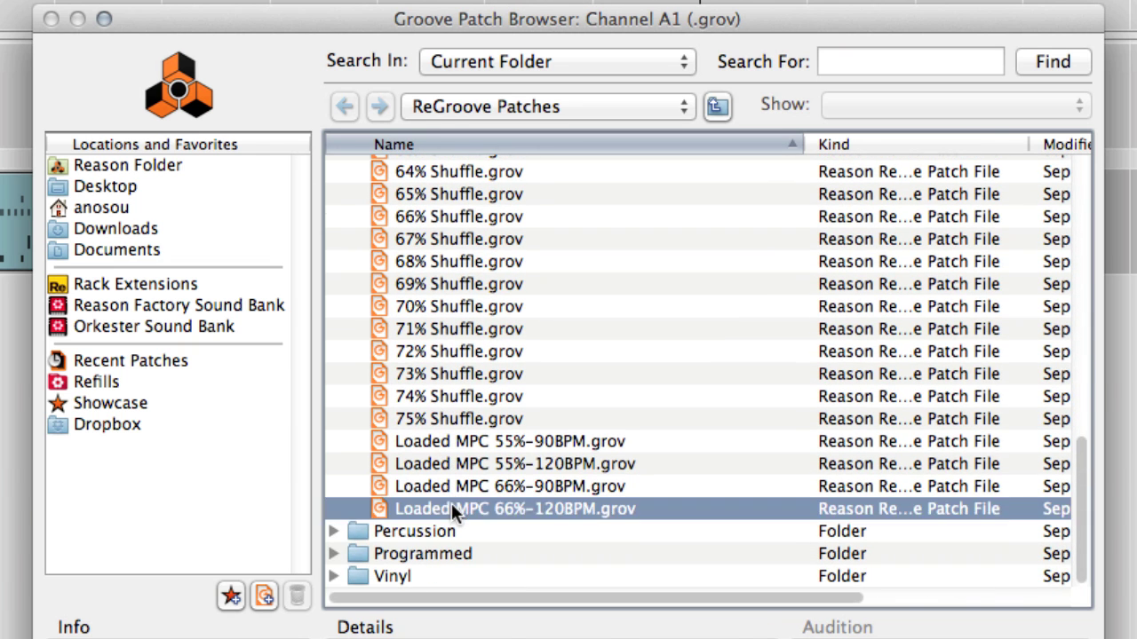
{"action": "double_click", "coordinate": [457, 508]}
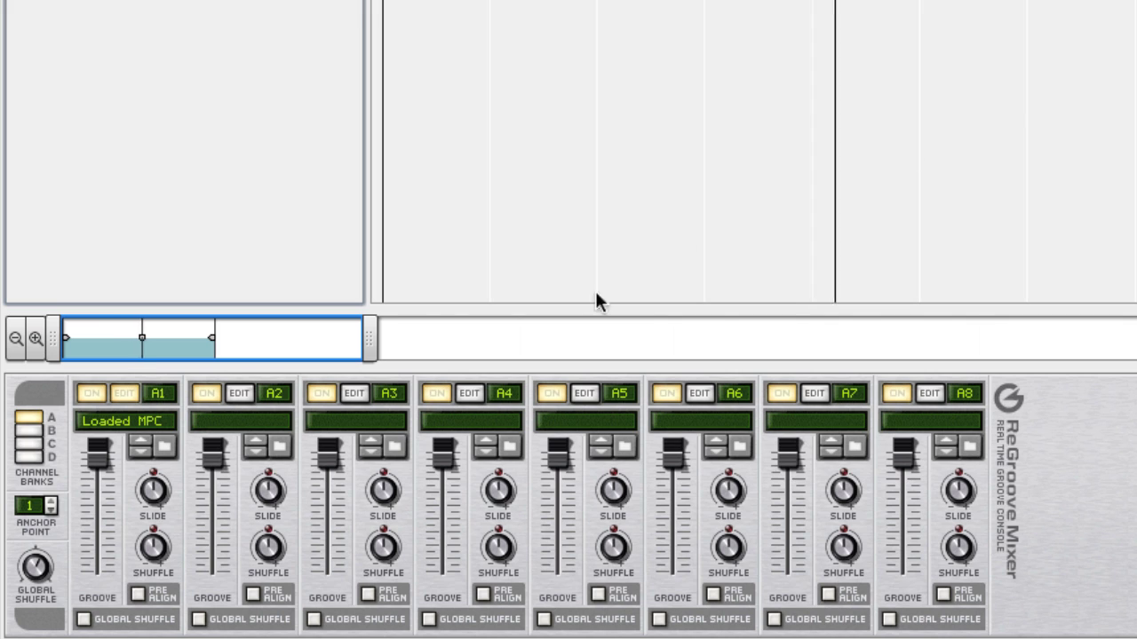
- Raise A1's shuffle, add about 33 ticks of slide, then reset slide to zero
{"action": "mouse_move", "coordinate": [140, 565]}
{"action": "left_mouse_down"}
{"action": "mouse_move", "coordinate": [159, 515]}
{"action": "mouse_move", "coordinate": [158, 557]}
{"action": "left_mouse_up"}
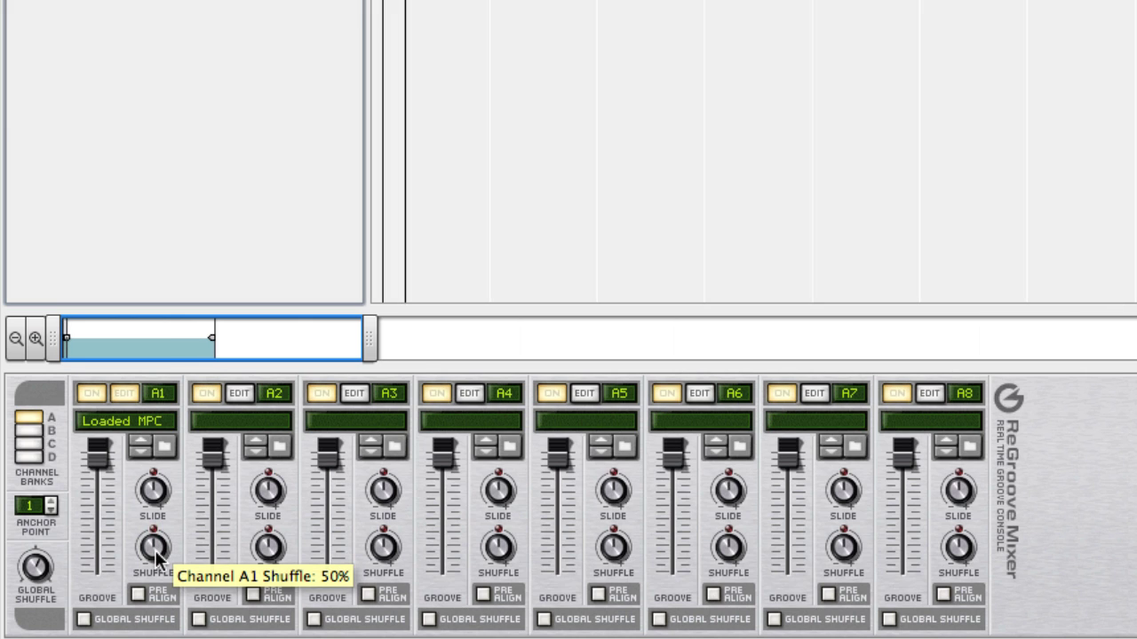
{"action": "left_click_drag", "start_coordinate": [153, 502], "coordinate": [151, 573]}
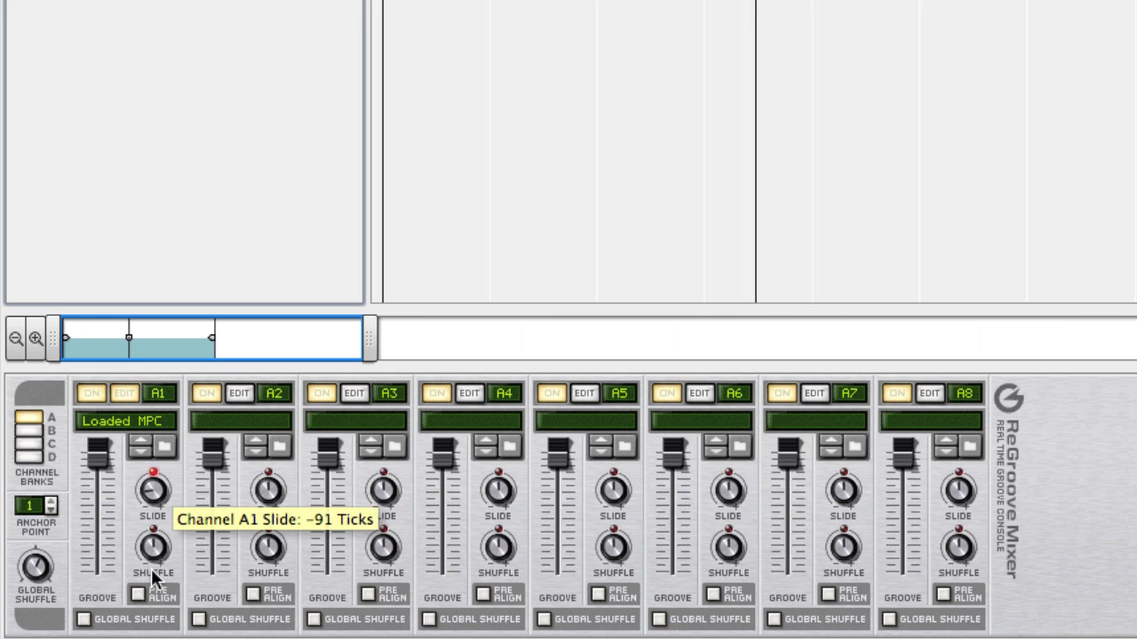
{"action": "left_click", "coordinate": [155, 487], "text": "ctrl"}
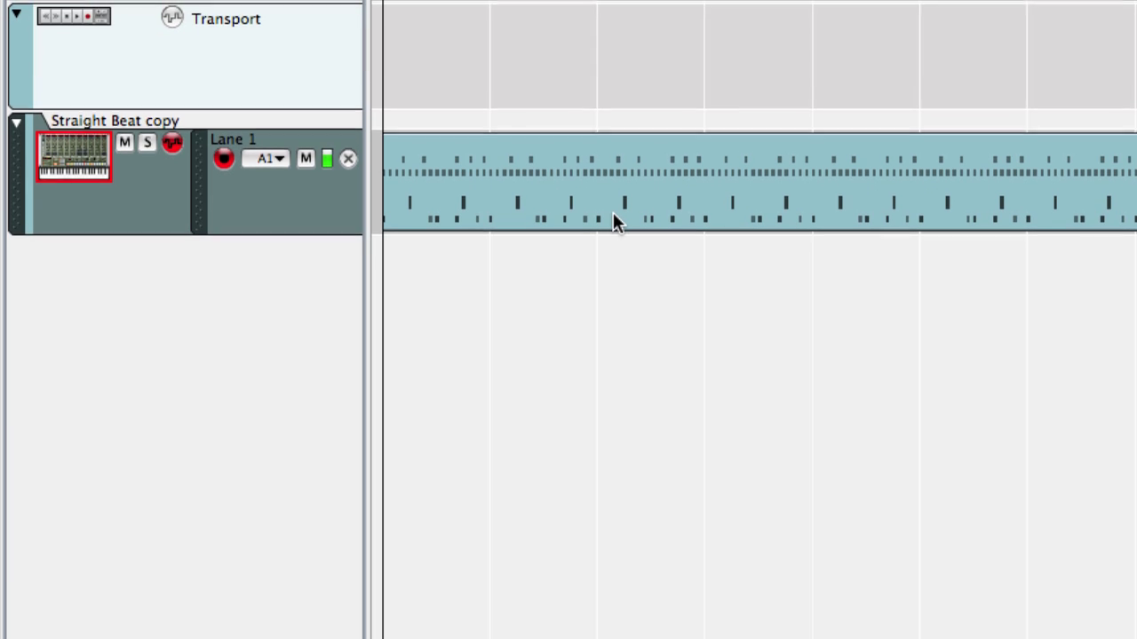
- Open the Straight Beat clip in Edit Mode to view its drum notes
{"action": "double_click", "coordinate": [613, 215]}
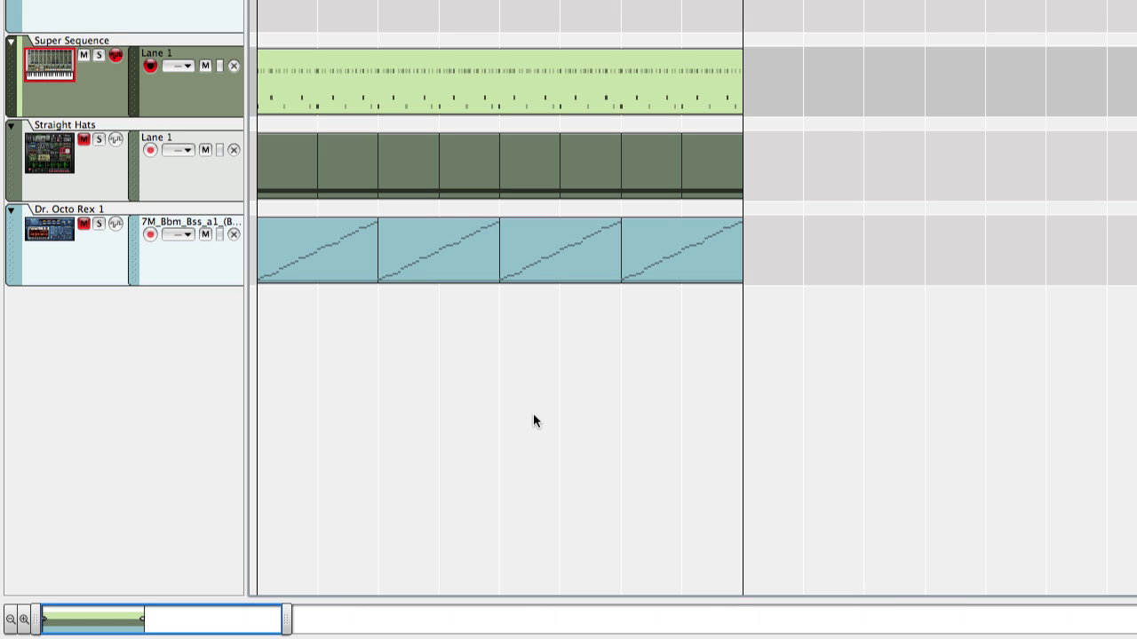
- Play the song, view the Super Sequence clip's notes, then return to the arrangement
{"action": "key", "text": "space"}
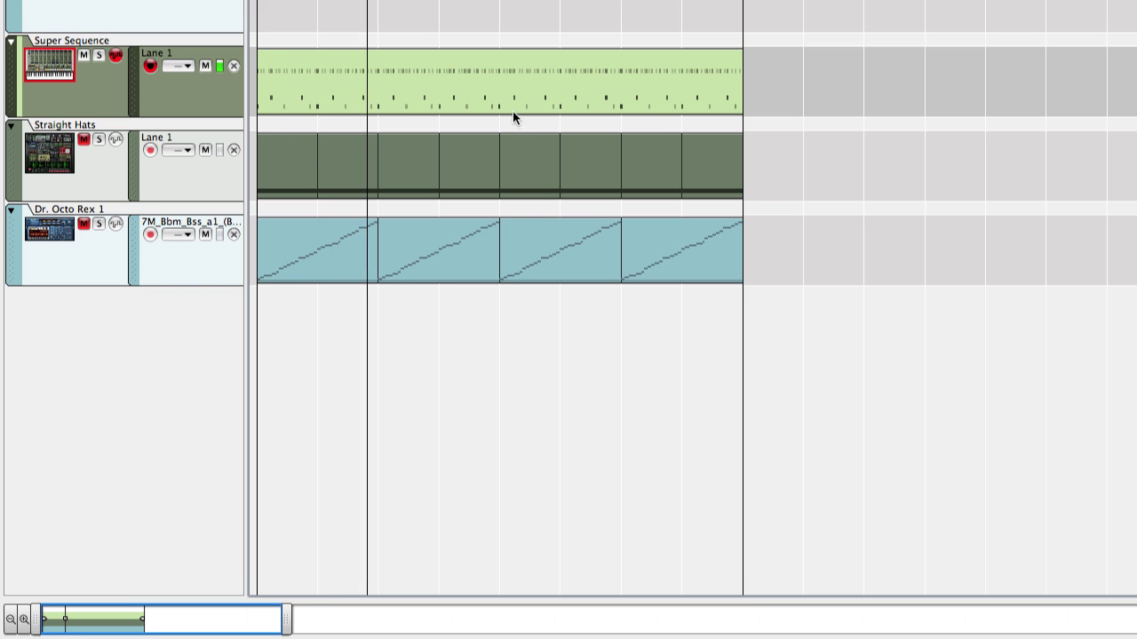
{"action": "double_click", "coordinate": [510, 87]}
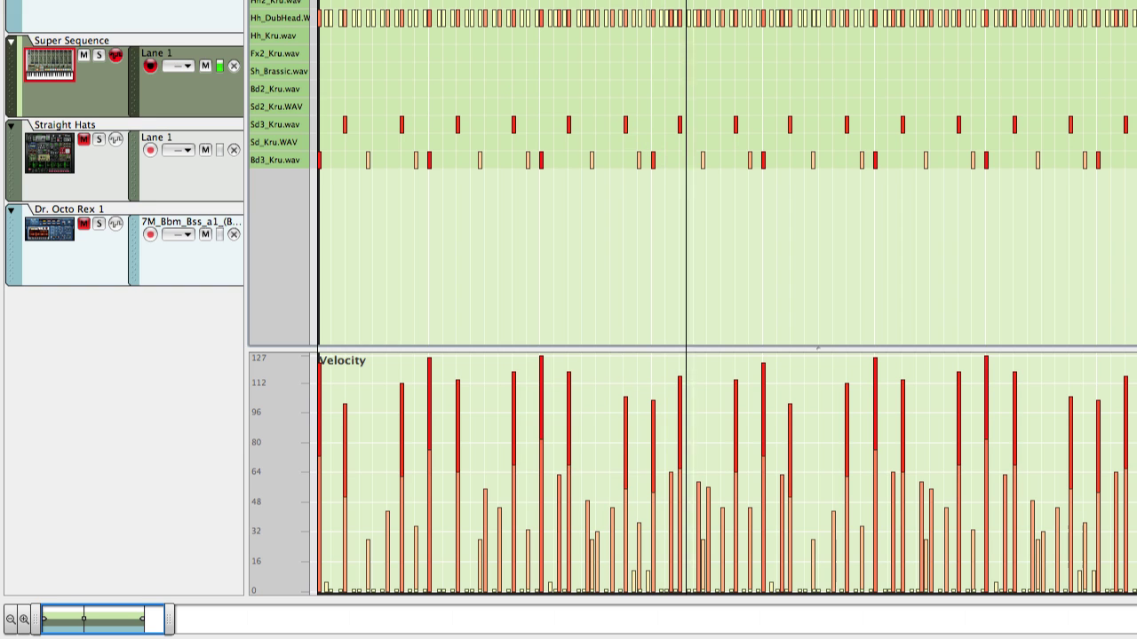
{"action": "key", "text": "super+e"}
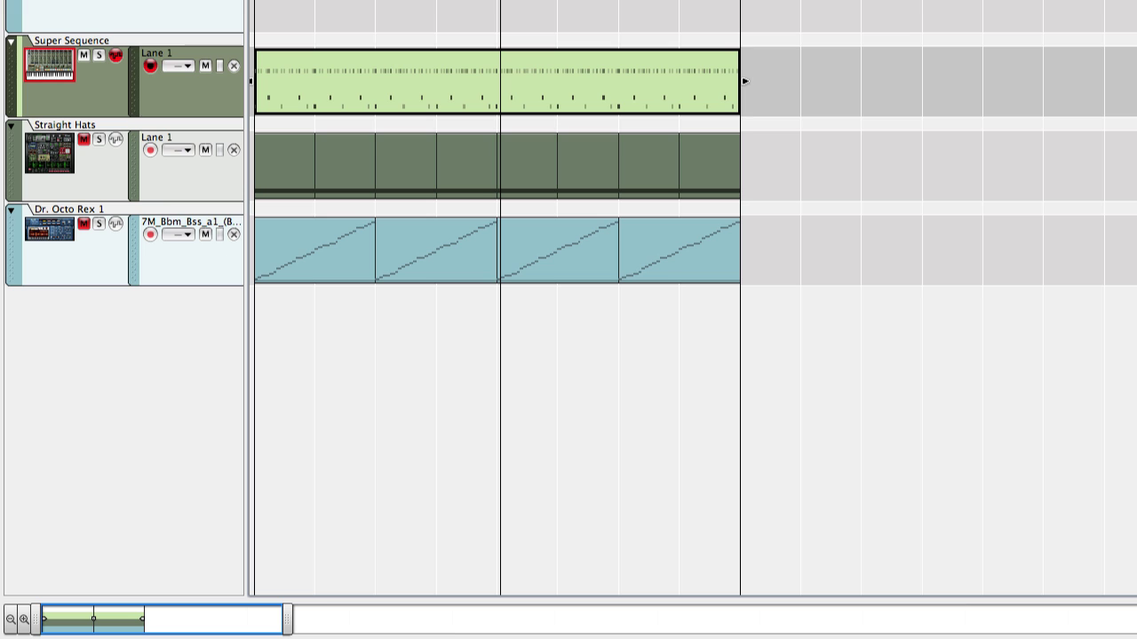
- Apply Get Groove From Clip to the Super Sequence clip, creating User 4 on A1
{"action": "right_click", "coordinate": [337, 103]}
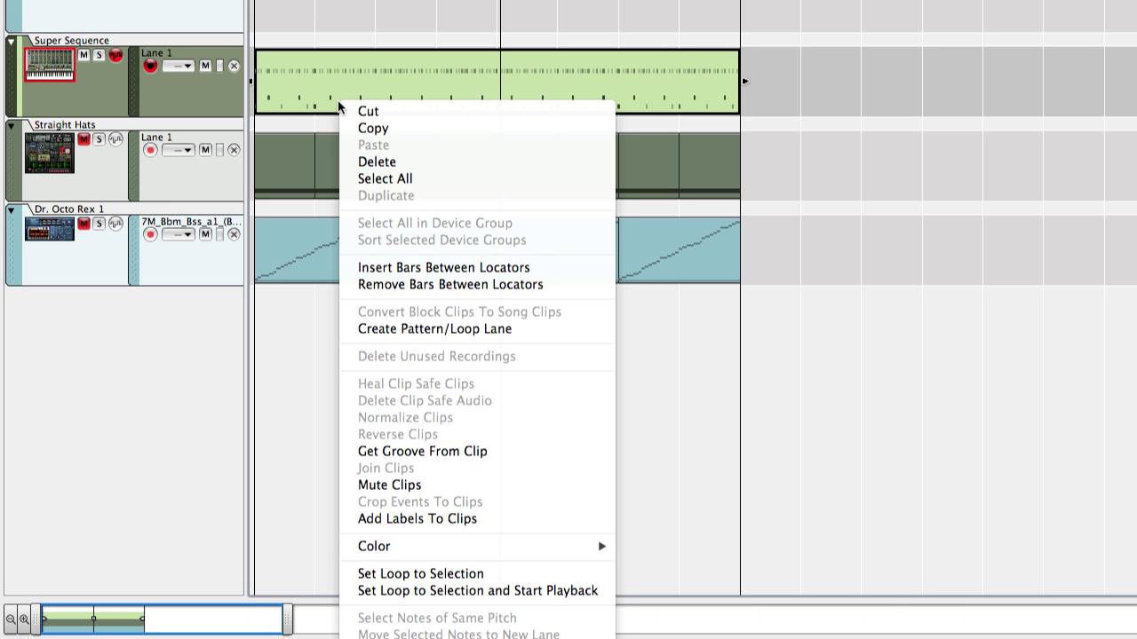
{"action": "left_click", "coordinate": [447, 451]}
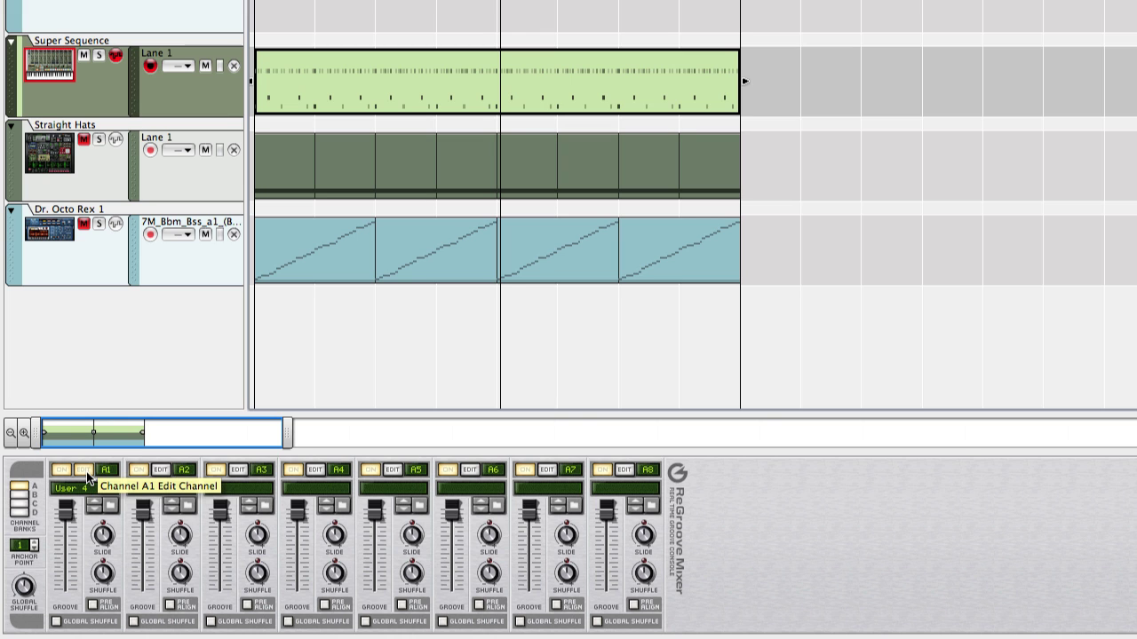
- Unmute Straight Hats and Dr. Octo Rex, route both to A1, and set A1 groove to 63%
{"action": "left_click", "coordinate": [84, 223]}
{"action": "left_click", "coordinate": [184, 151]}
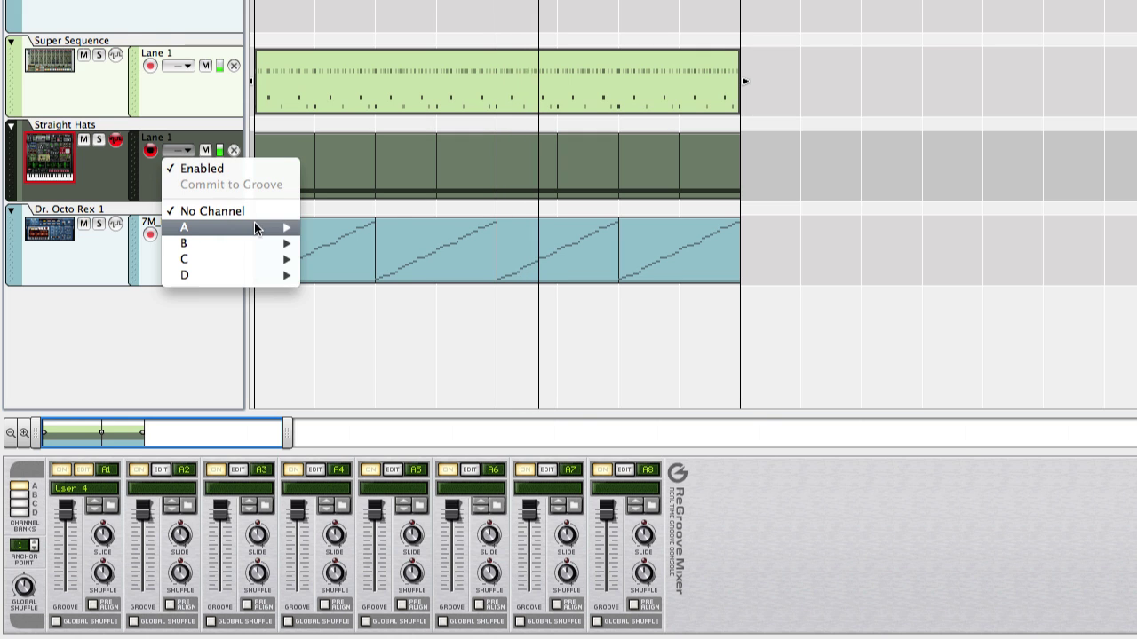
{"action": "mouse_move", "coordinate": [267, 227]}
{"action": "left_click", "coordinate": [320, 228]}
{"action": "left_click", "coordinate": [182, 235]}
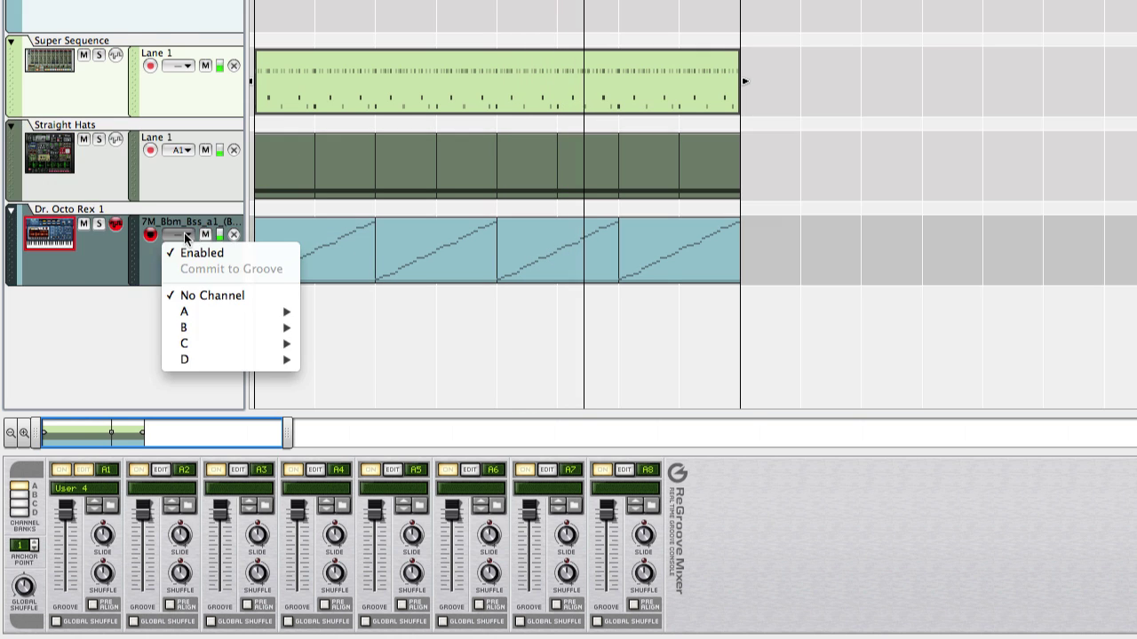
{"action": "left_click", "coordinate": [319, 312]}
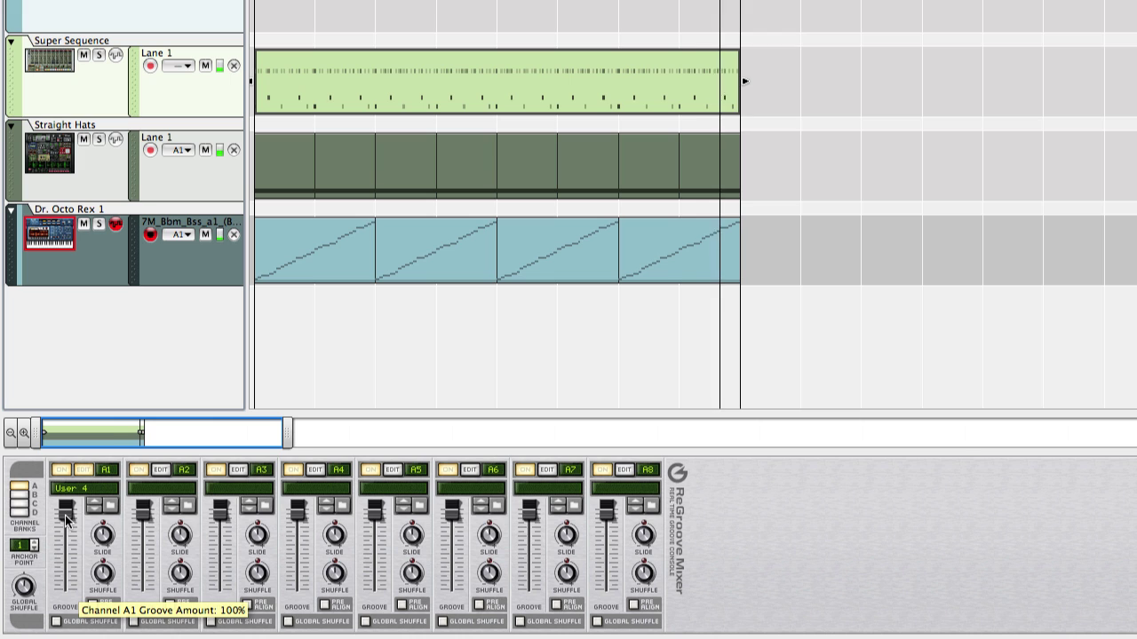
{"action": "left_click_drag", "start_coordinate": [65, 521], "coordinate": [71, 543]}
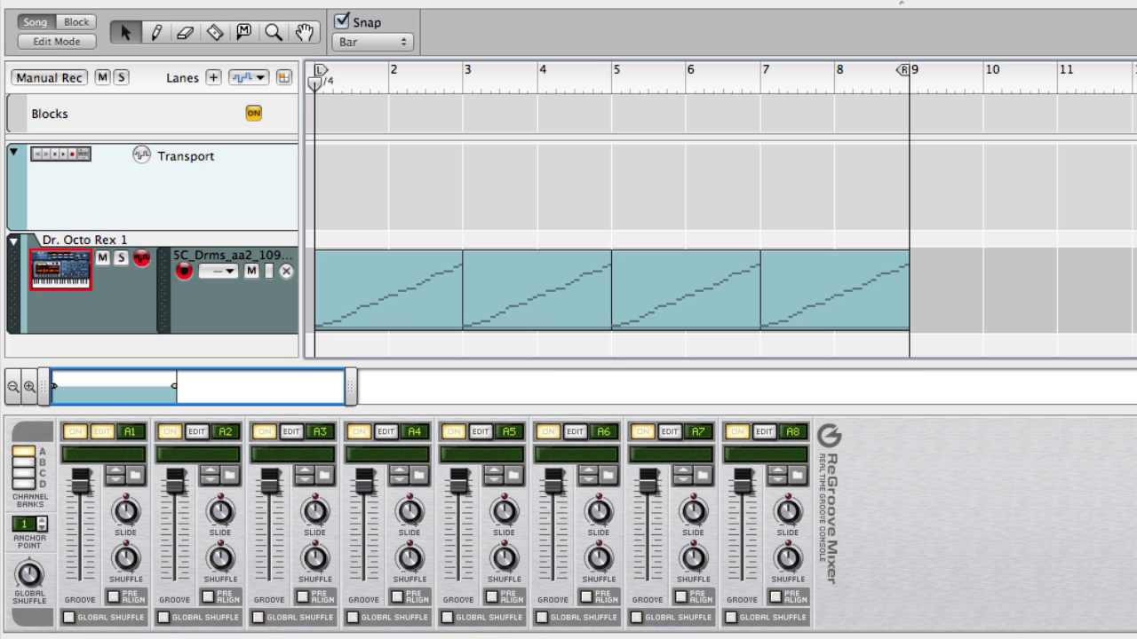
- Route the Dr. Octo Rex drum loop to groove channel A1 and enable A1's Pre Align
{"action": "left_click", "coordinate": [220, 272]}
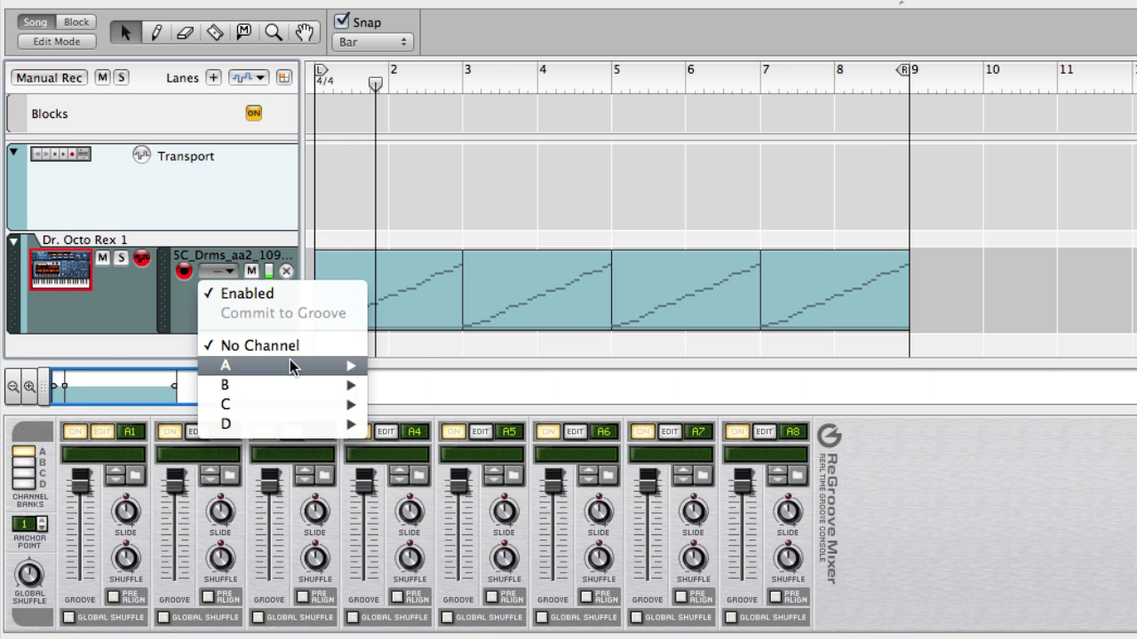
{"action": "mouse_move", "coordinate": [310, 368]}
{"action": "left_click", "coordinate": [391, 366]}
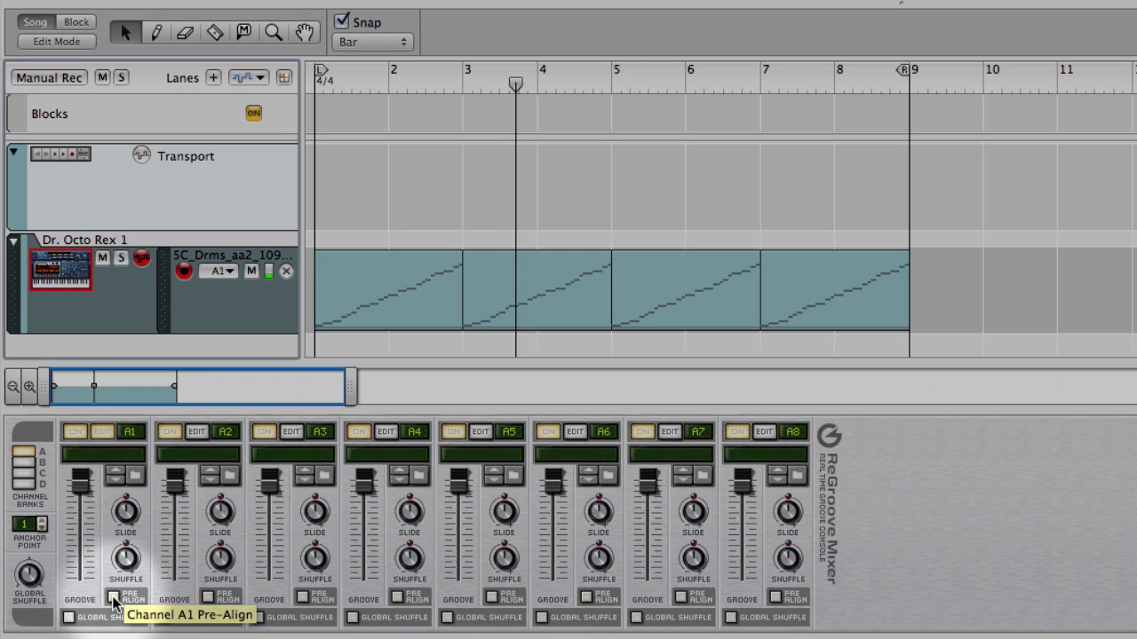
{"action": "left_click", "coordinate": [114, 599]}
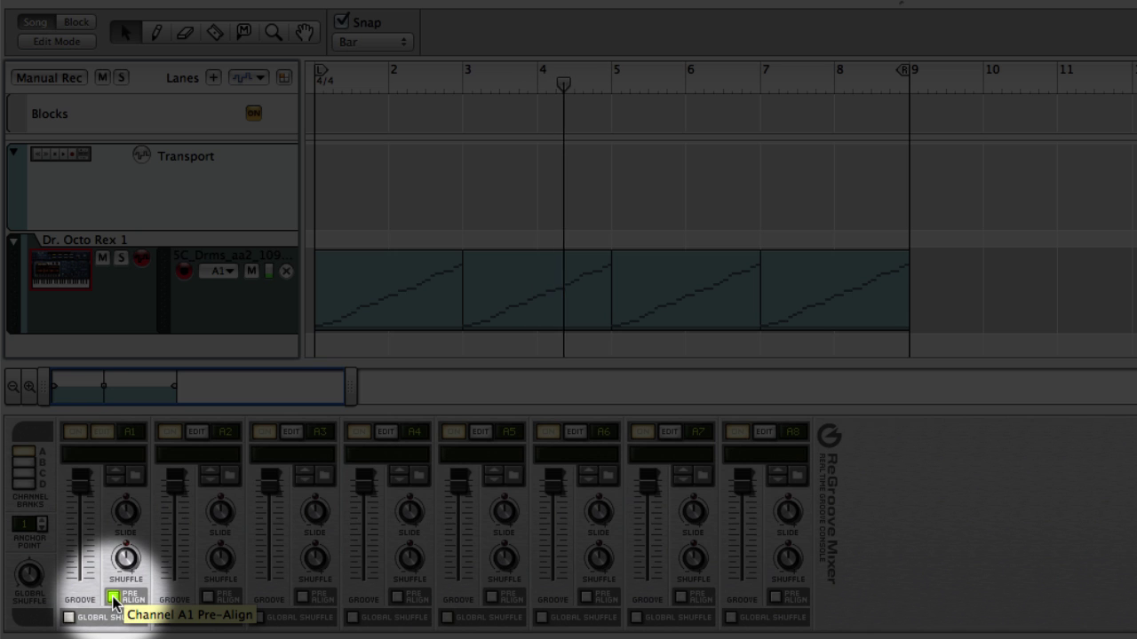